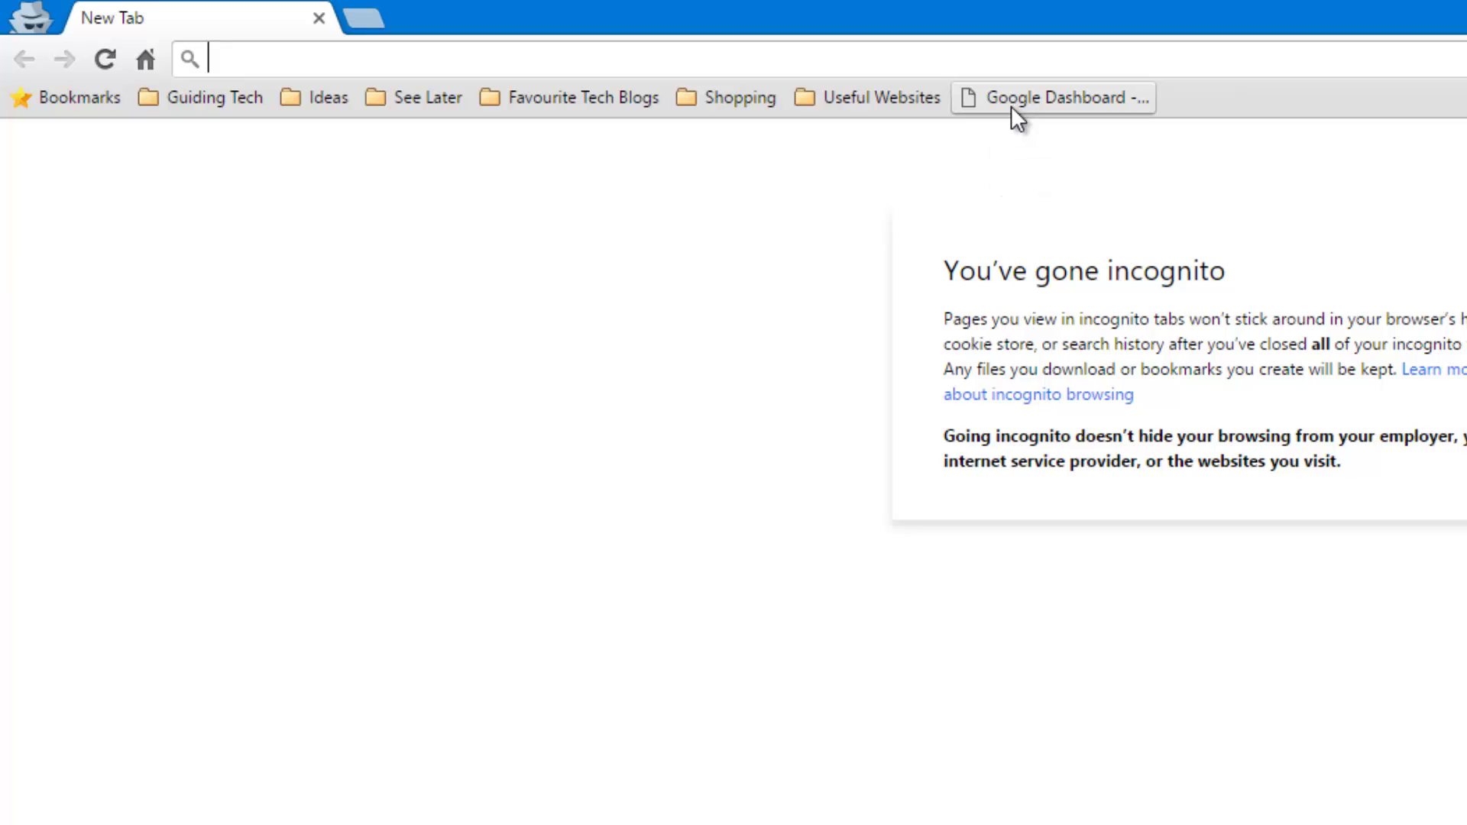
- From the Google Dashboard bookmark, sign in with the suggested account e-mail and its password
click(1010, 106)
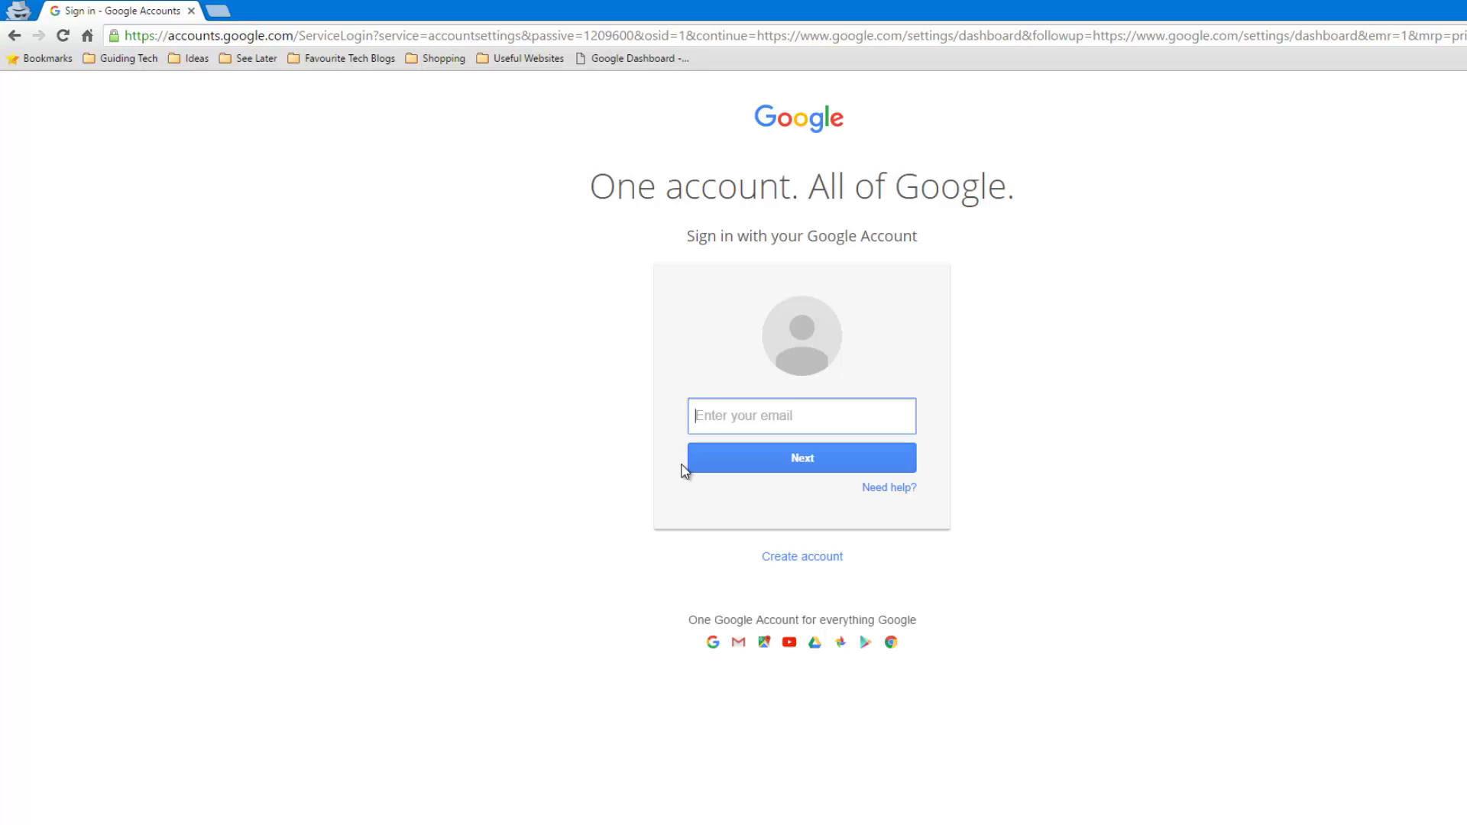
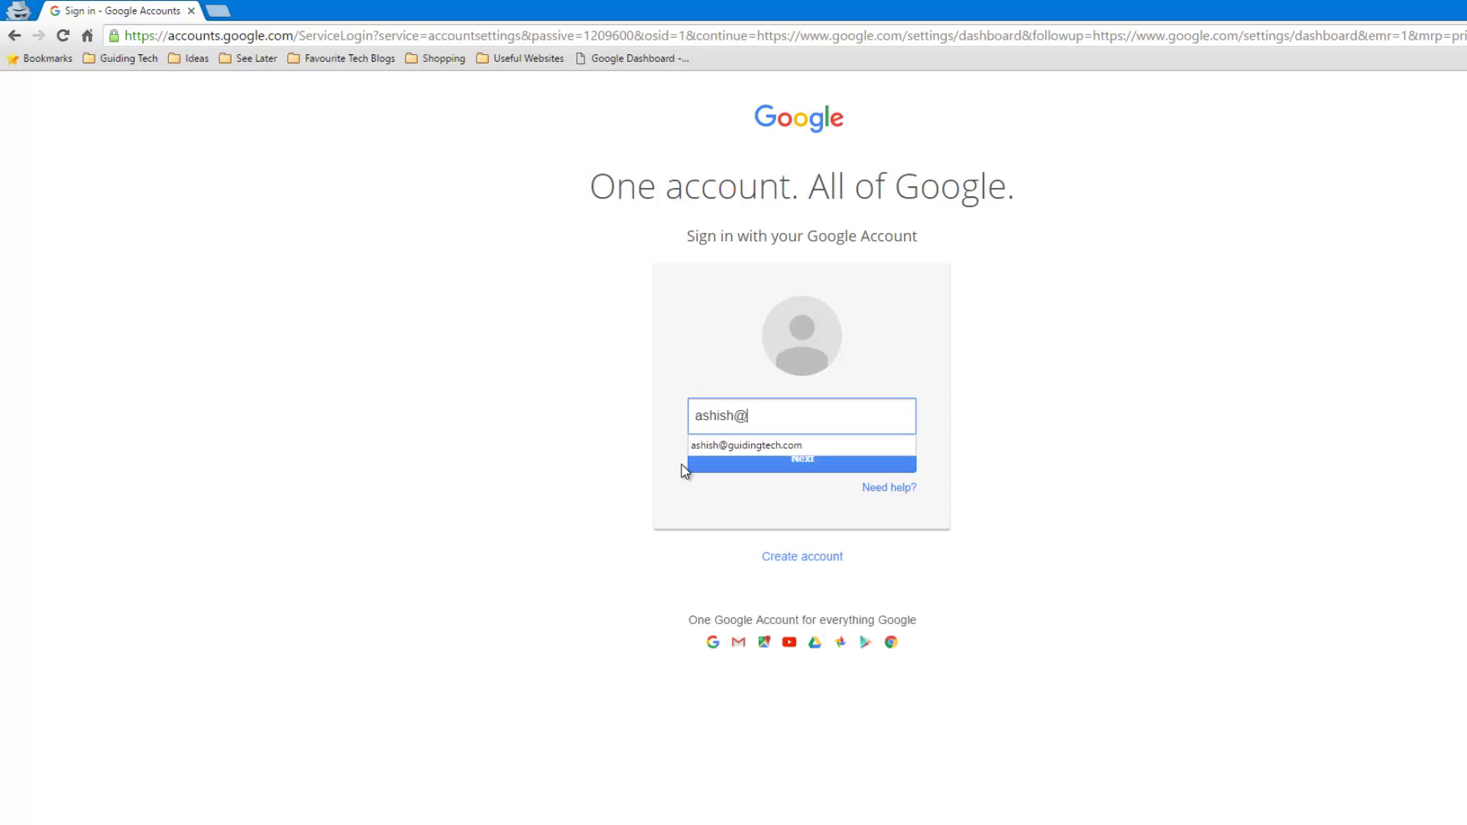
key(Down)
key(Return)
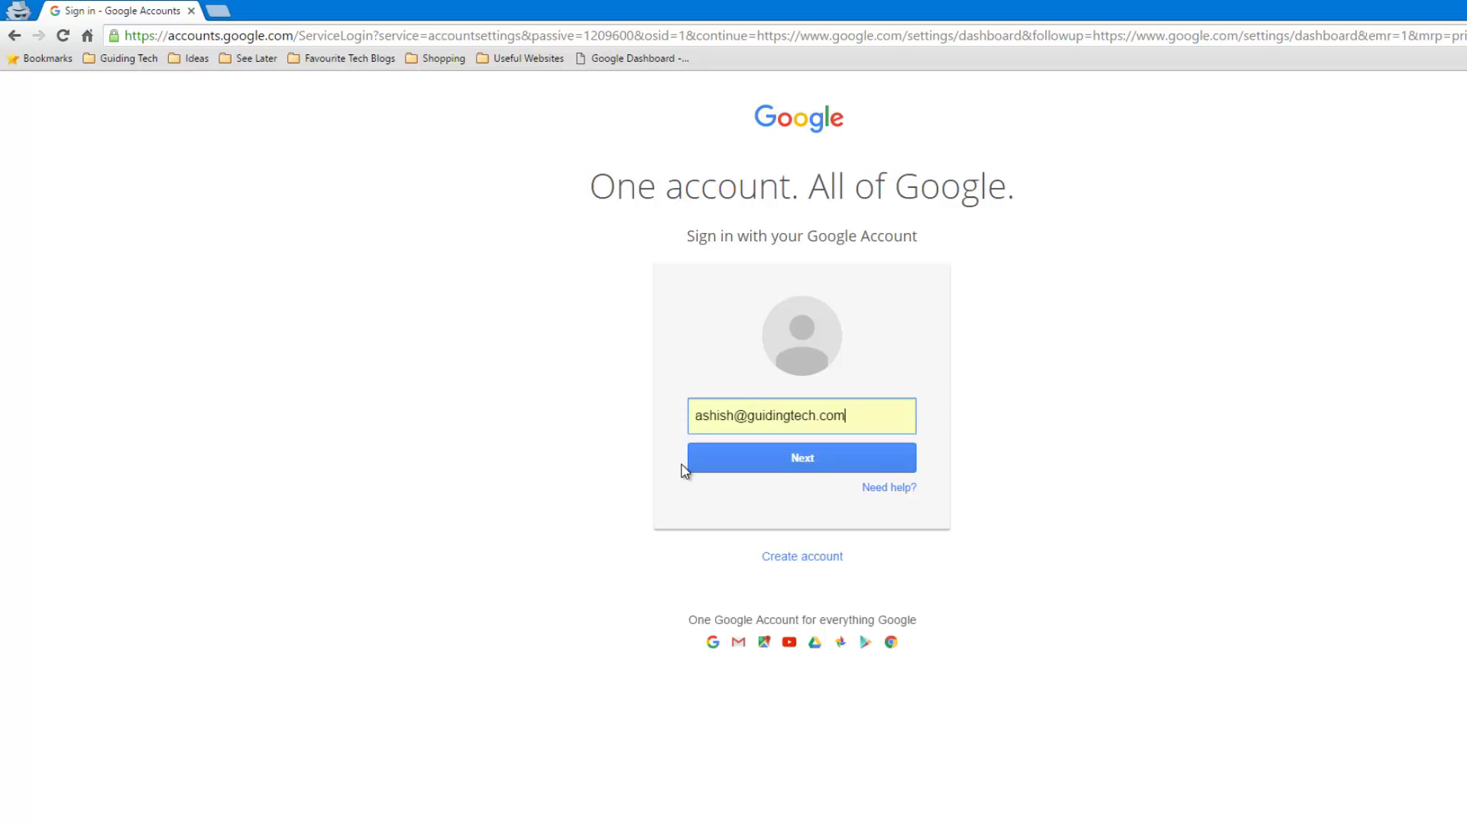
key(Return)
text(•)
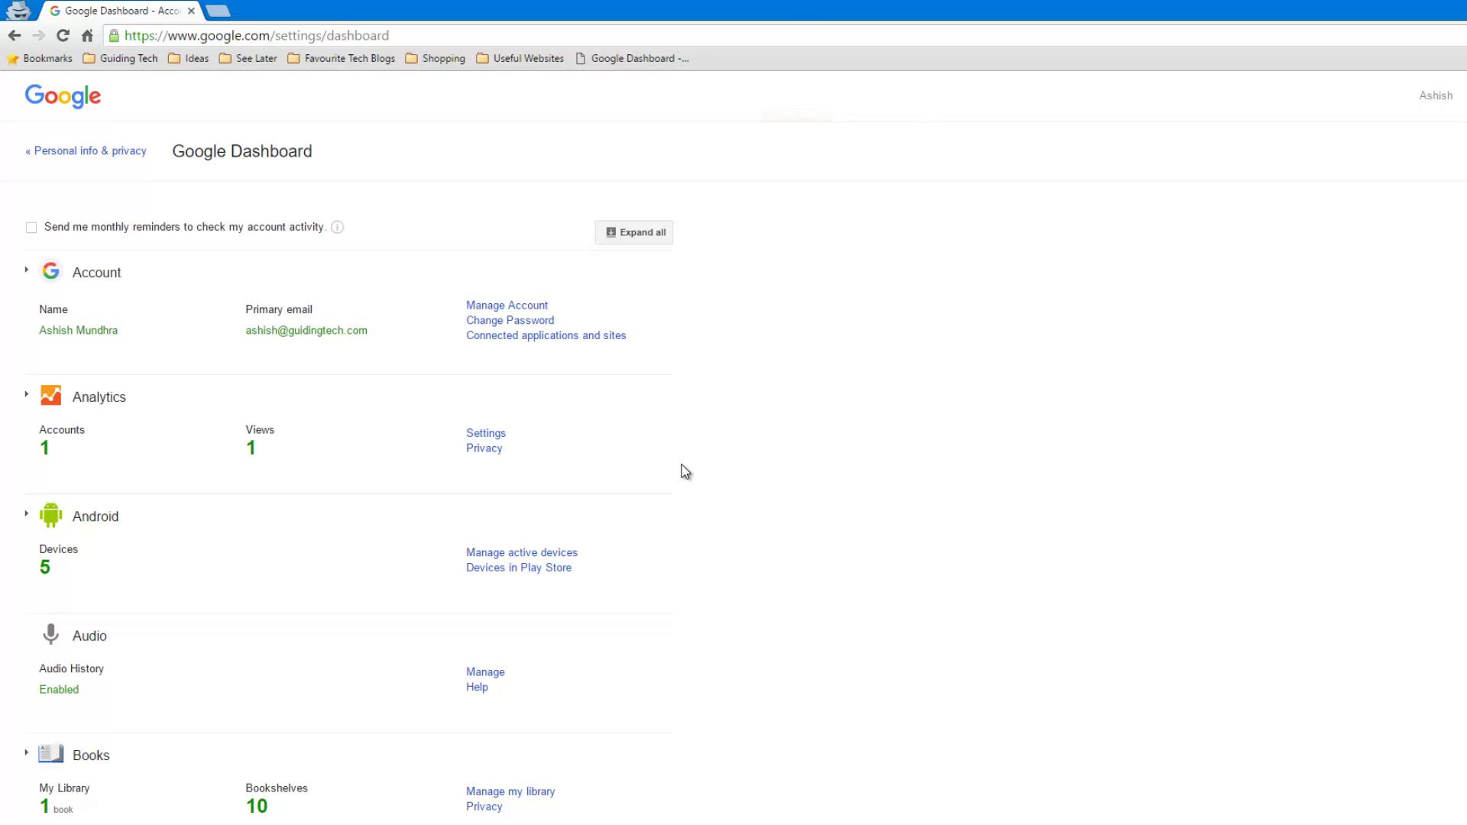
scroll(607, 303, down, 5)
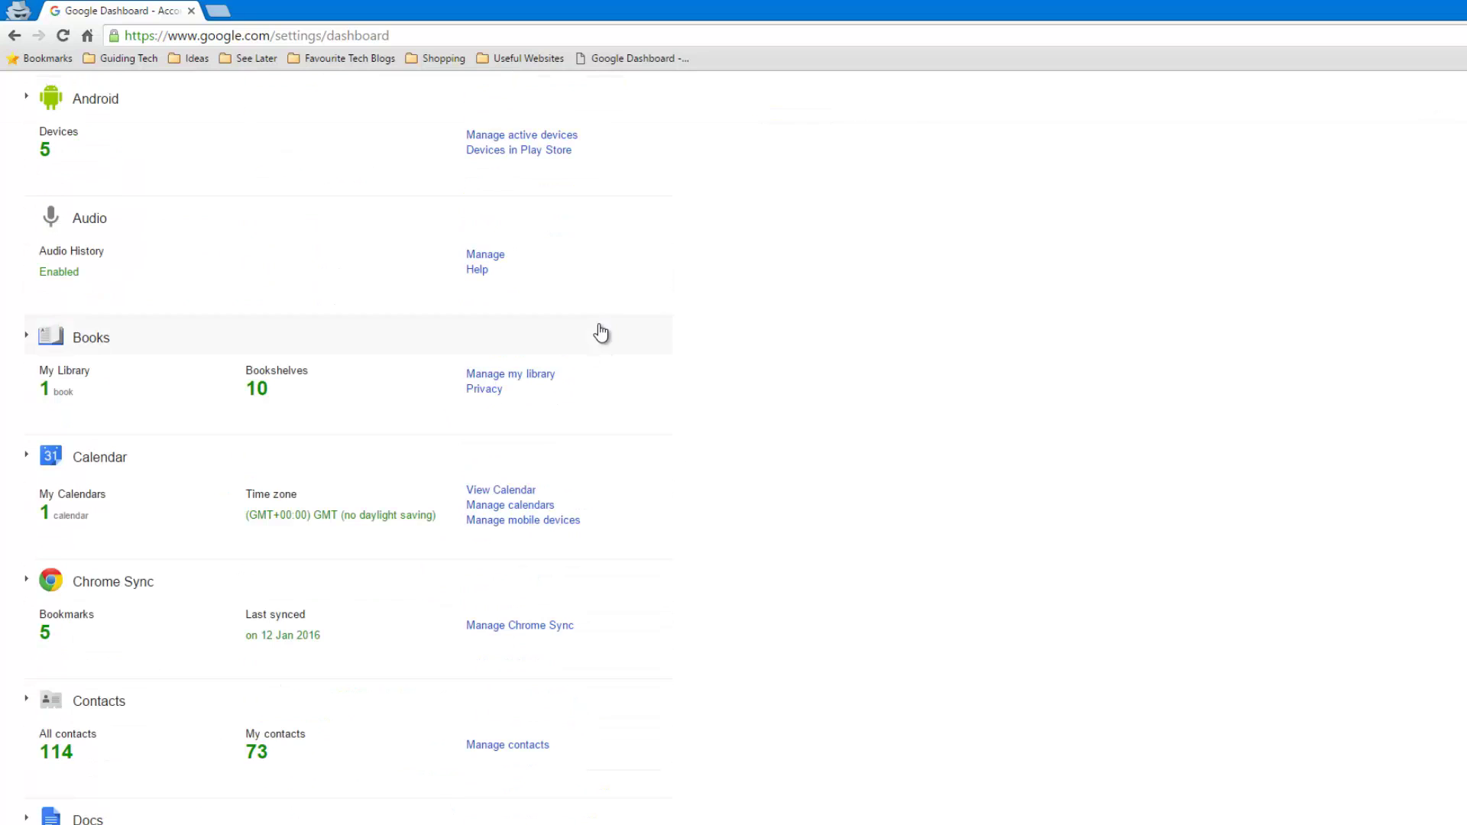
scroll(602, 333, down, 9)
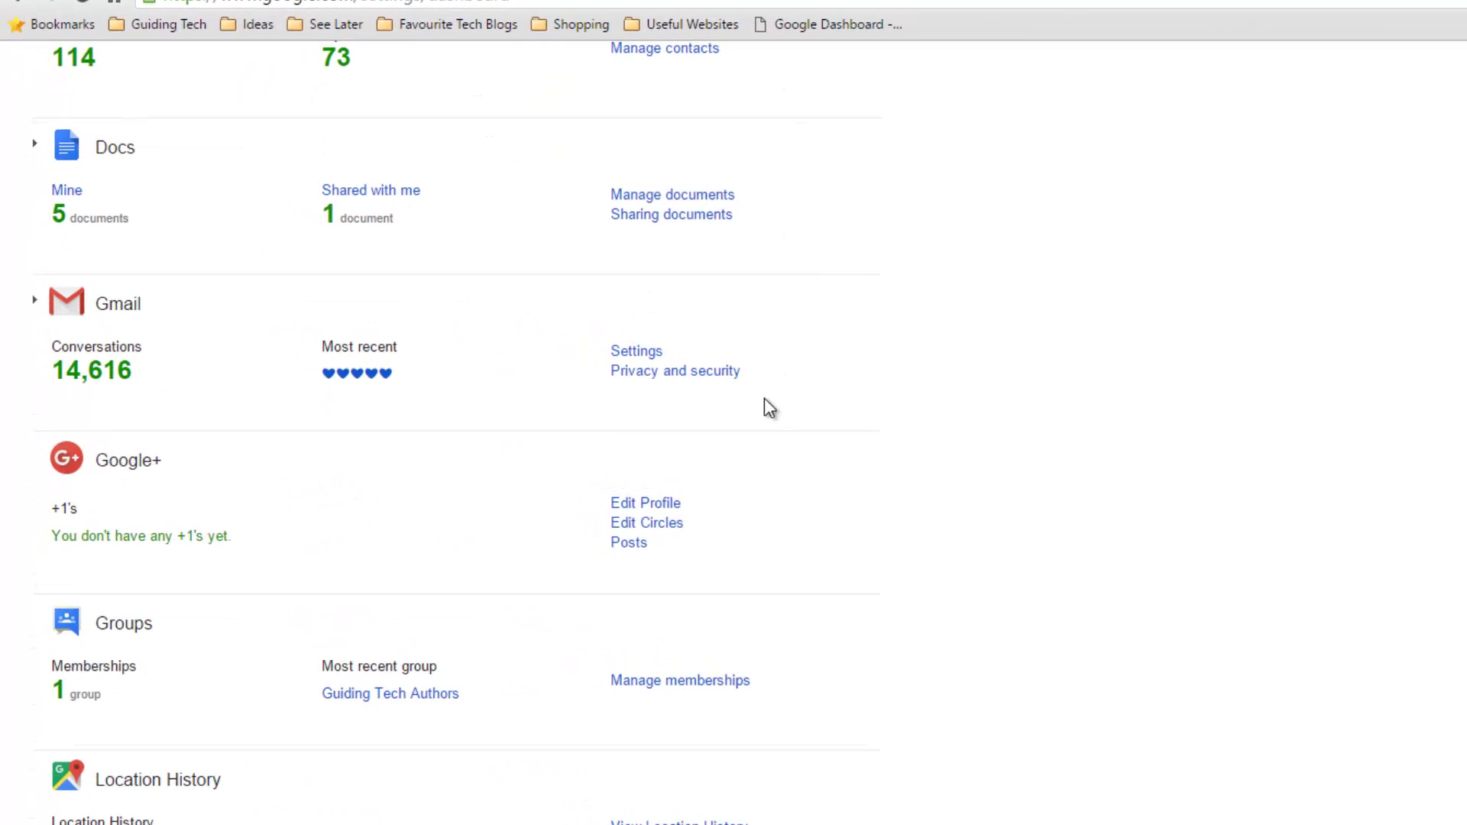
scroll(212, 527, down, 4)
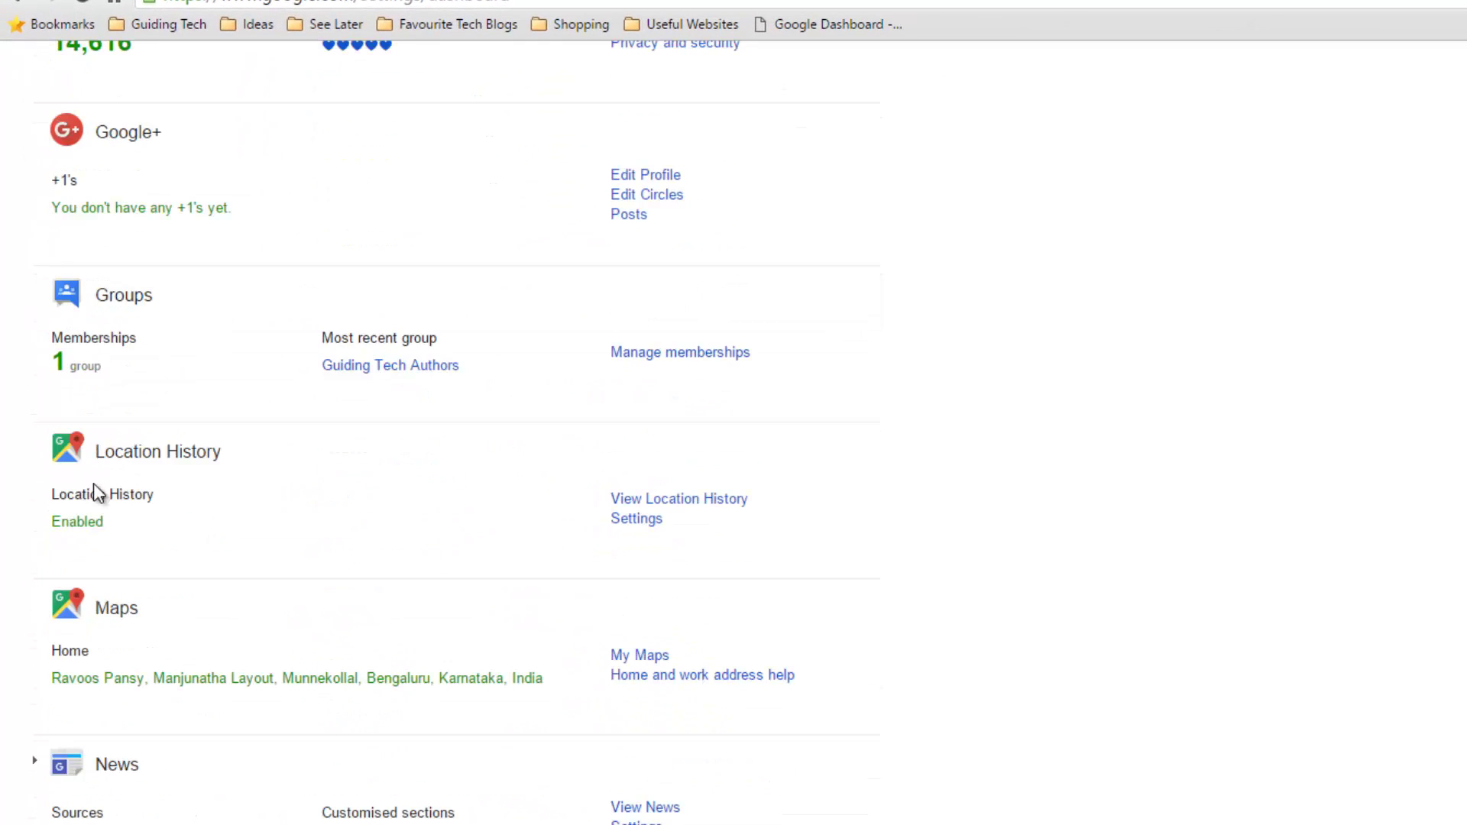
scroll(183, 780, down, 12)
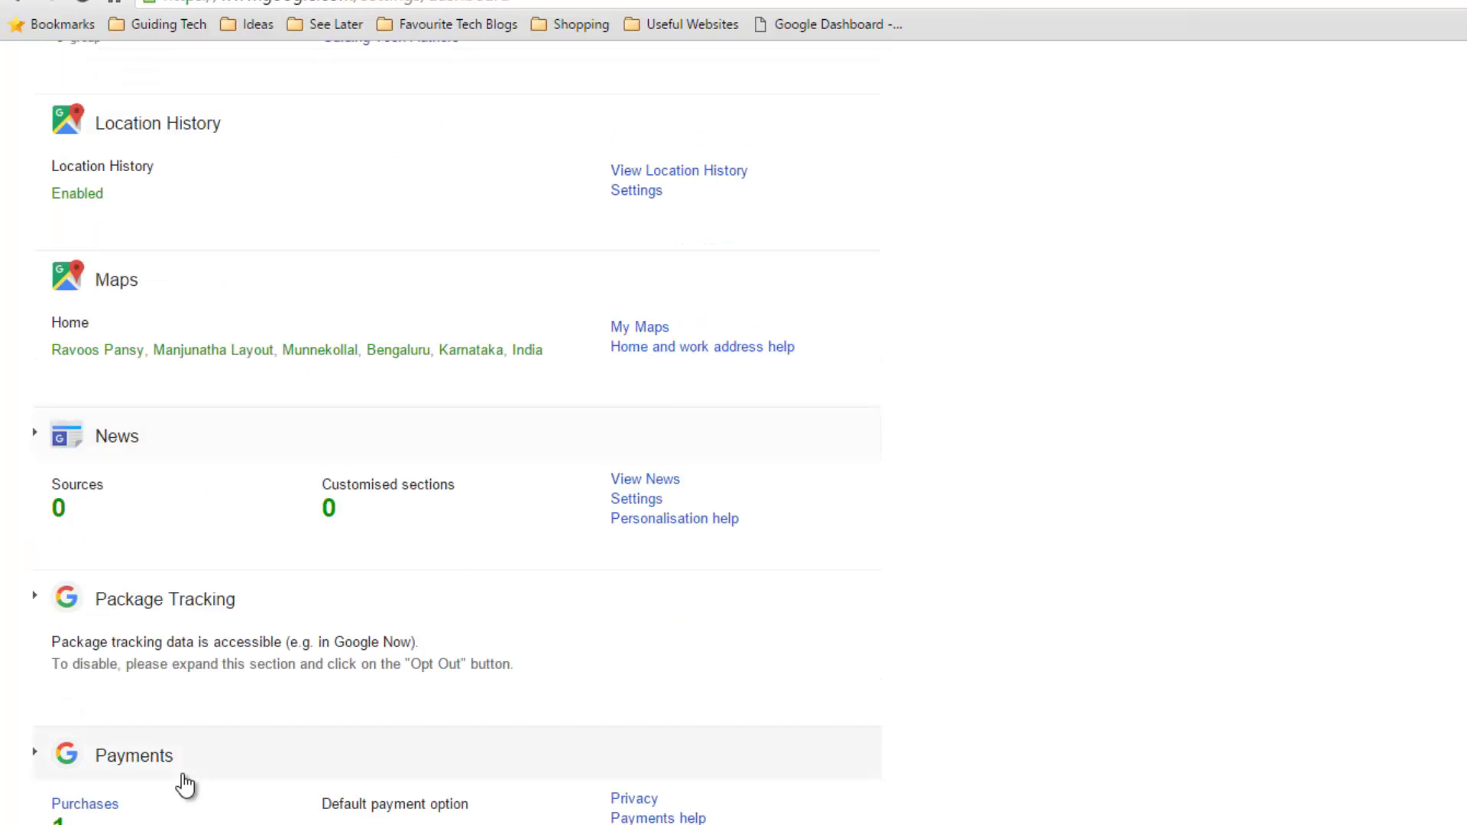
scroll(244, 660, down, 7)
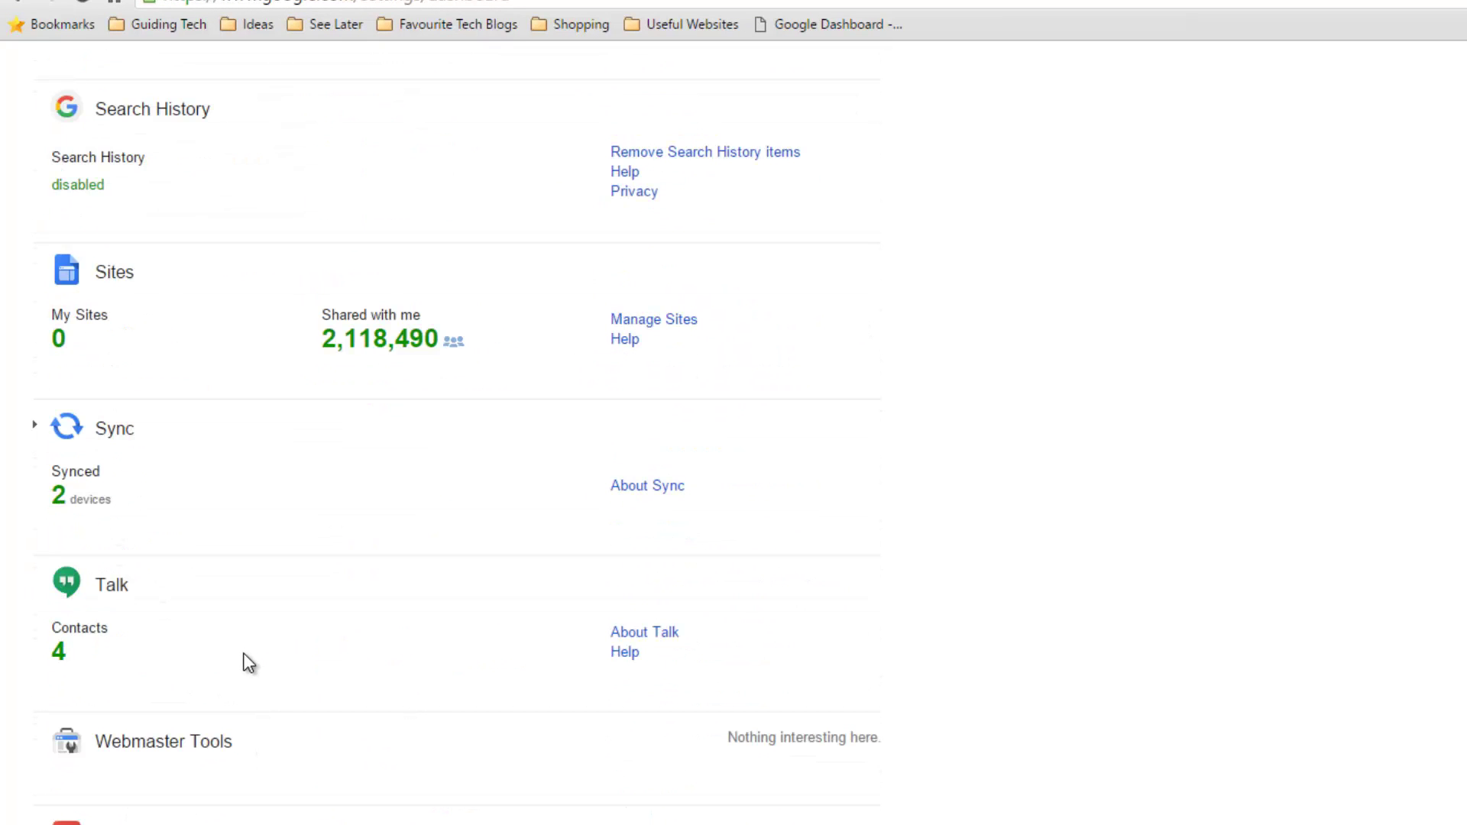
scroll(242, 661, up, 20)
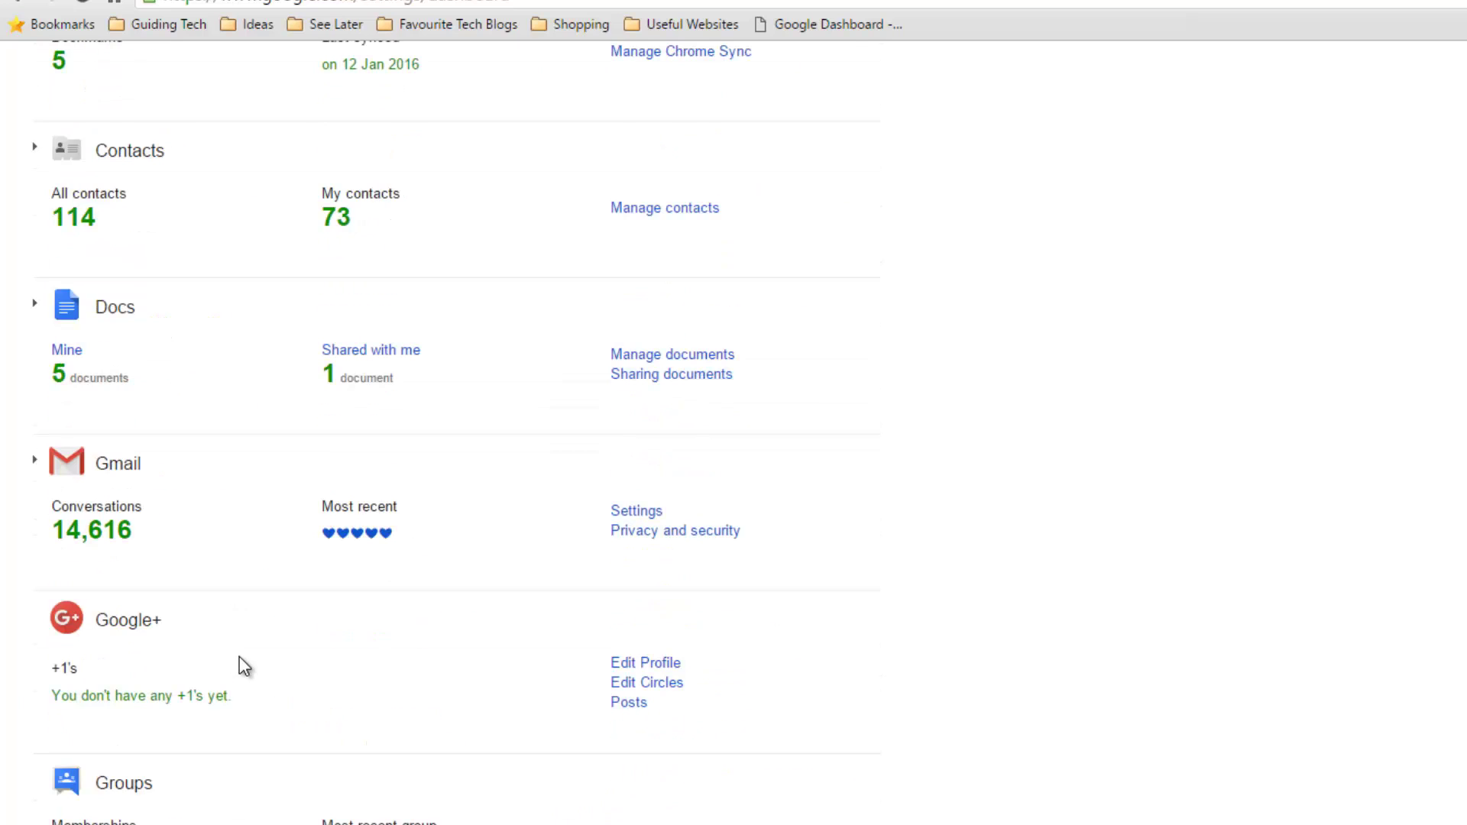
scroll(240, 661, up, 15)
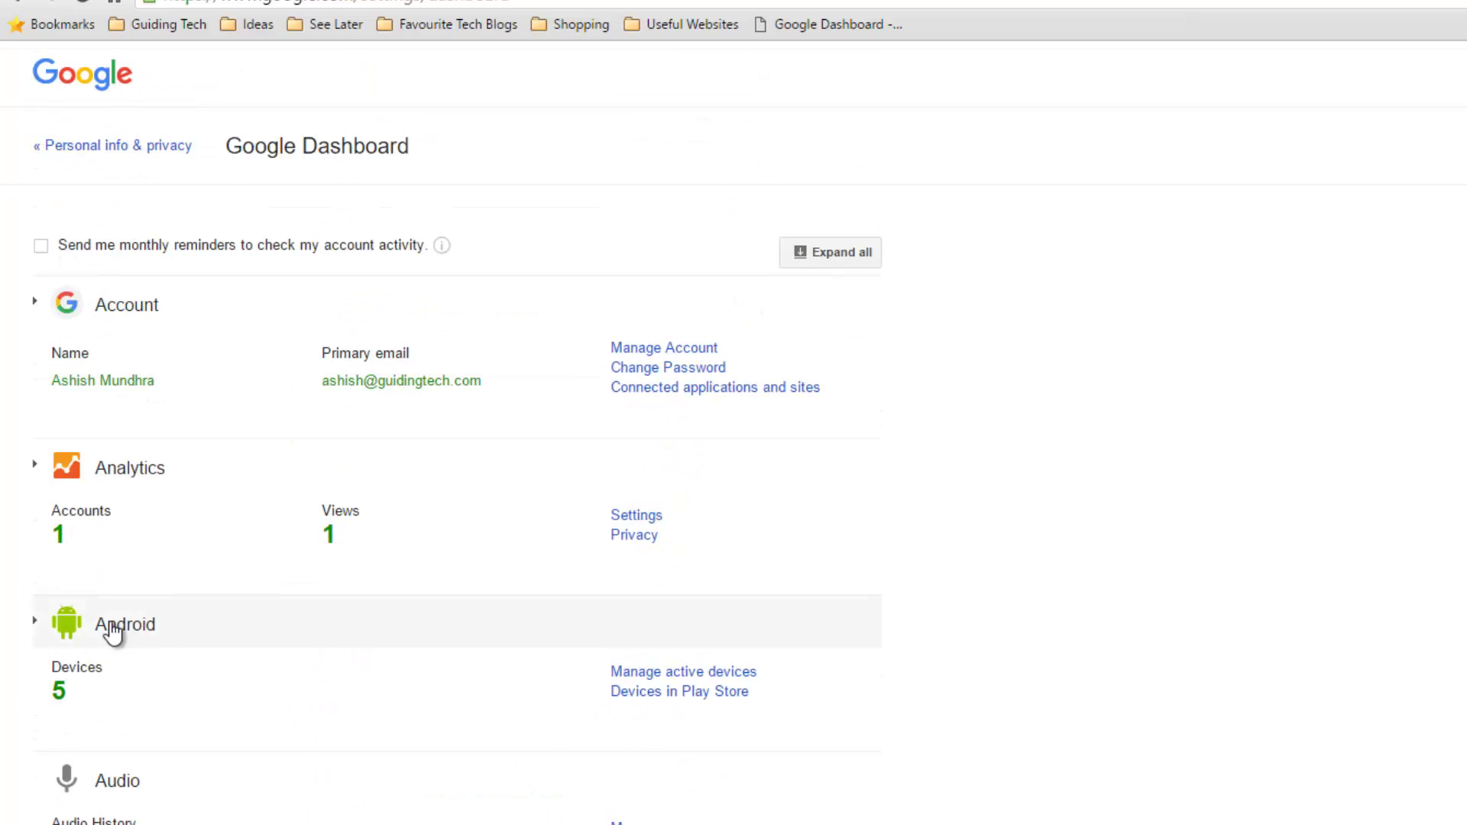
- Expand Android Devices and highlight the asus ASUS_Z00LD name, model and IMEI lines
triple_click(50, 694)
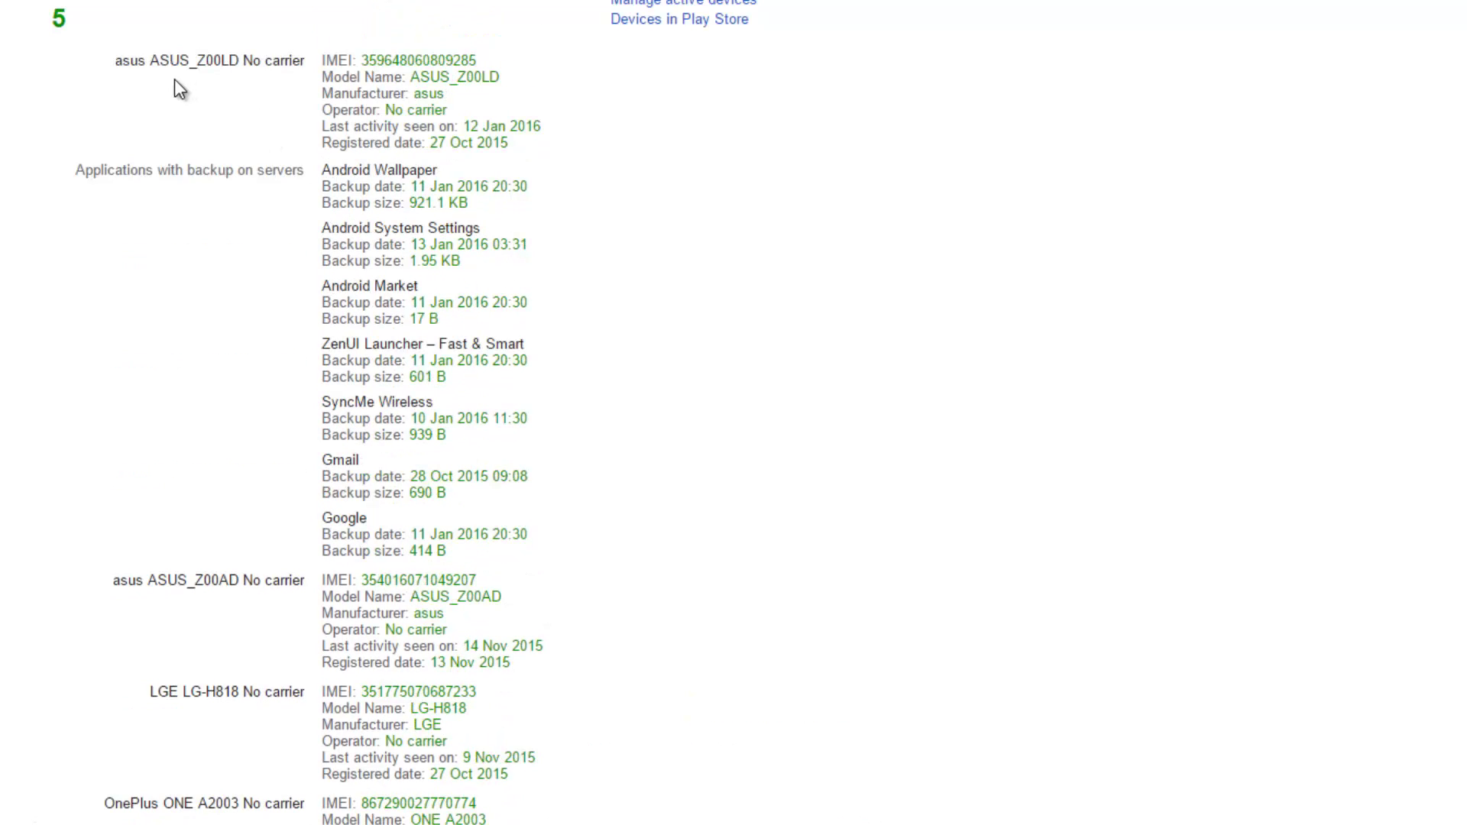
drag(113, 64, 306, 67)
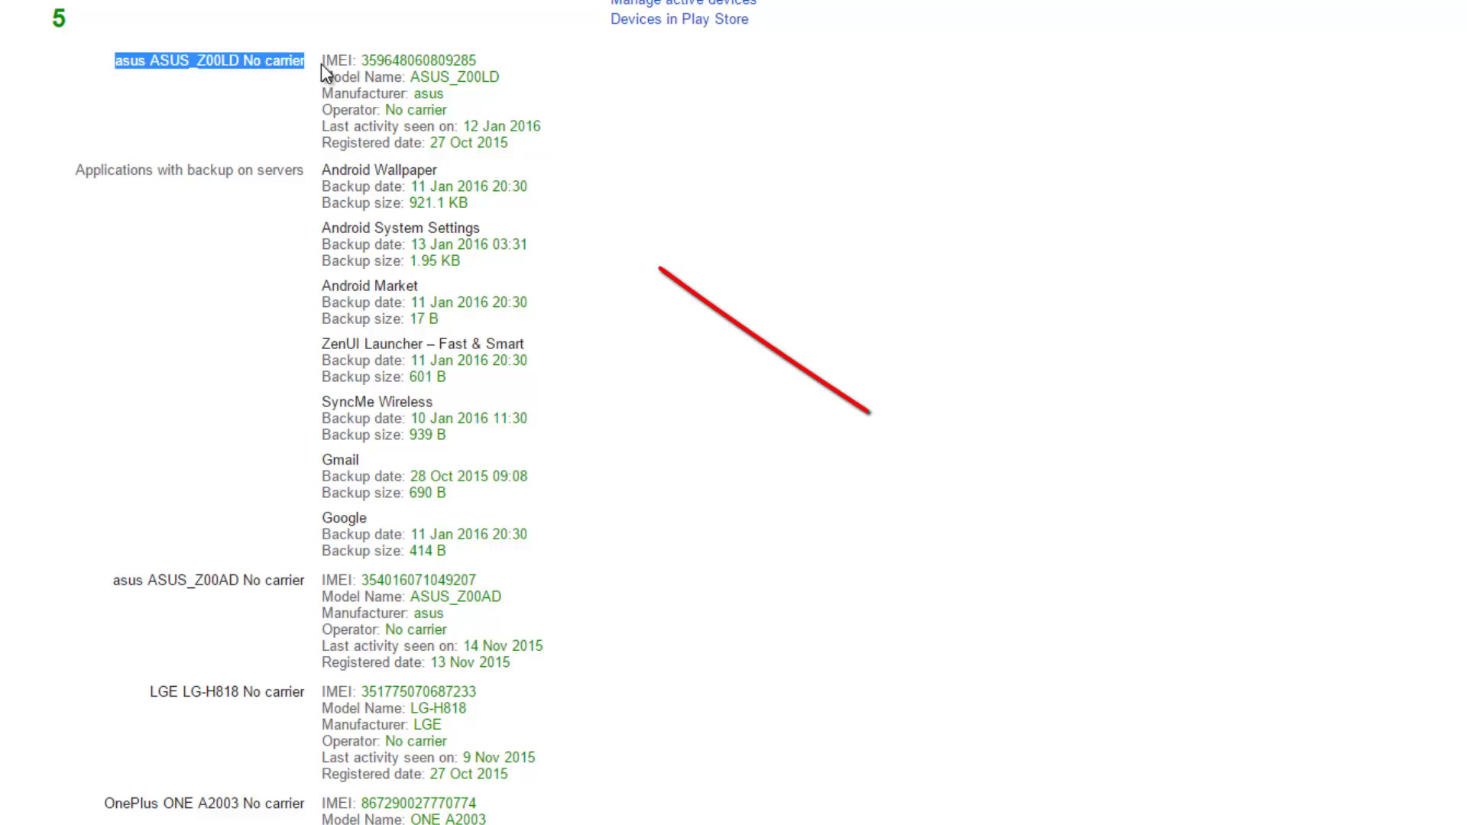
click(358, 61)
drag(324, 61, 341, 92)
click(330, 113)
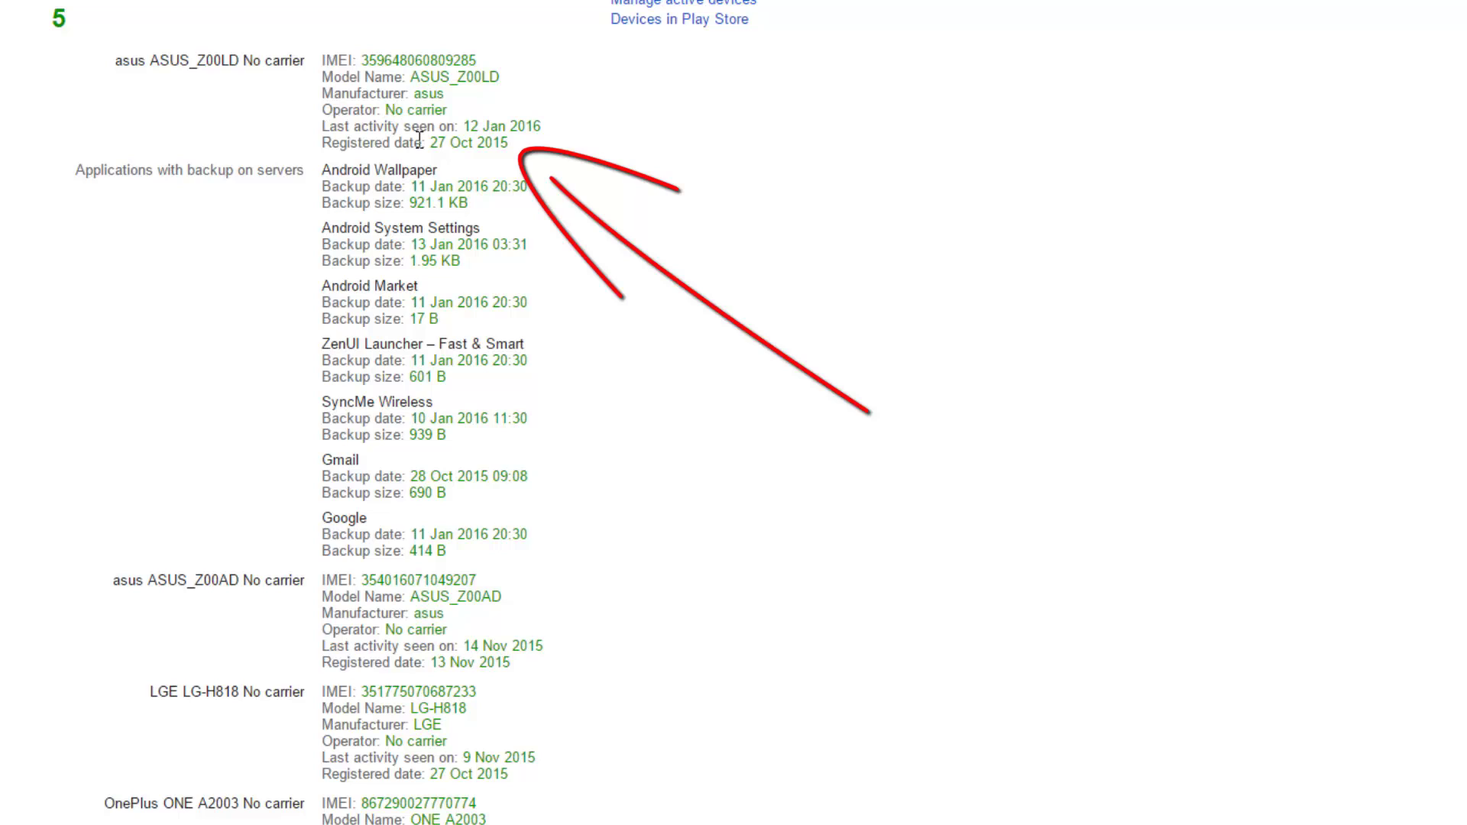
drag(322, 59, 472, 129)
click(478, 134)
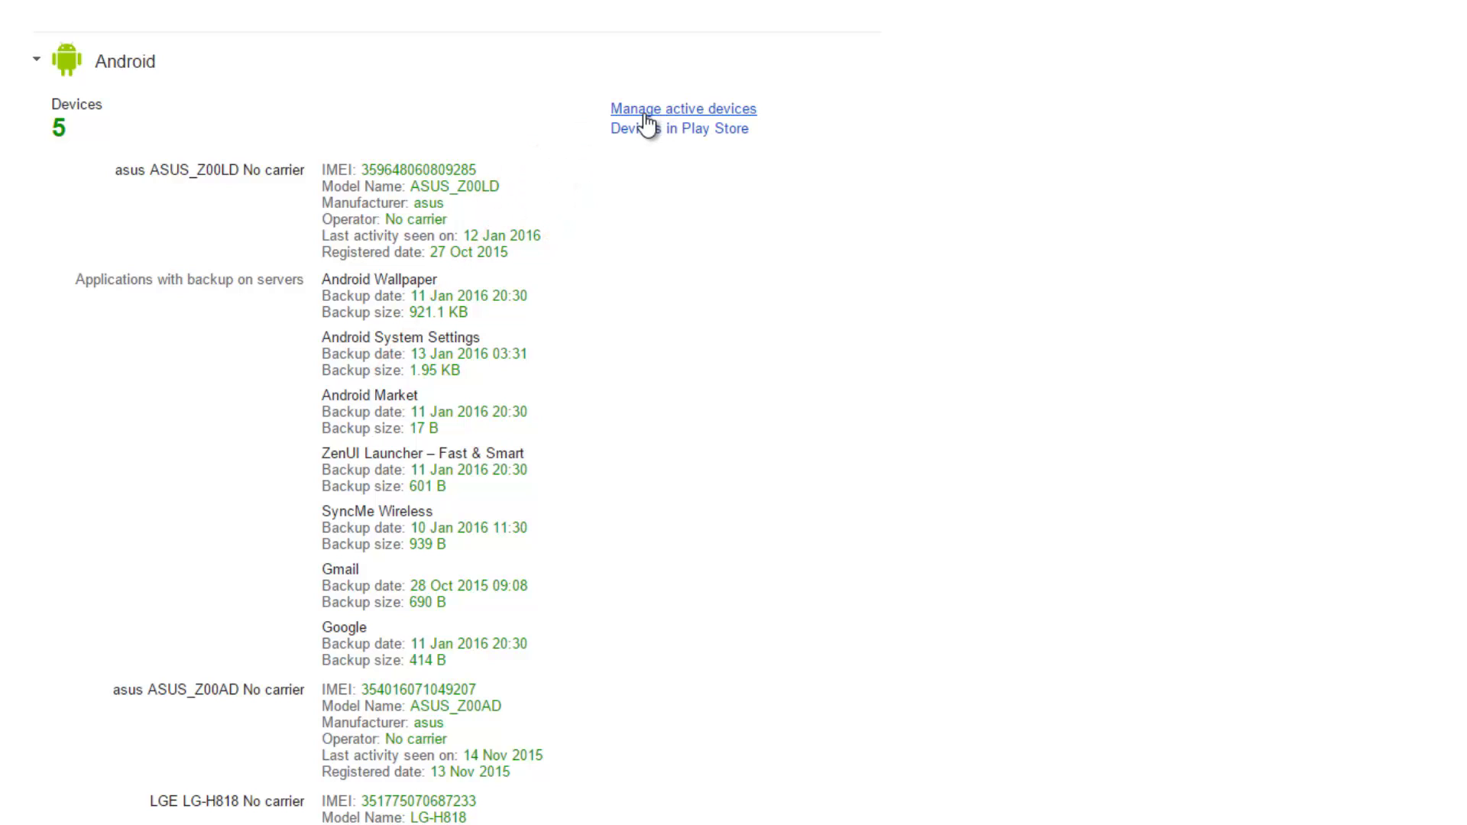
- Follow the 'Manage active devices' link under the Android section
click(646, 114)
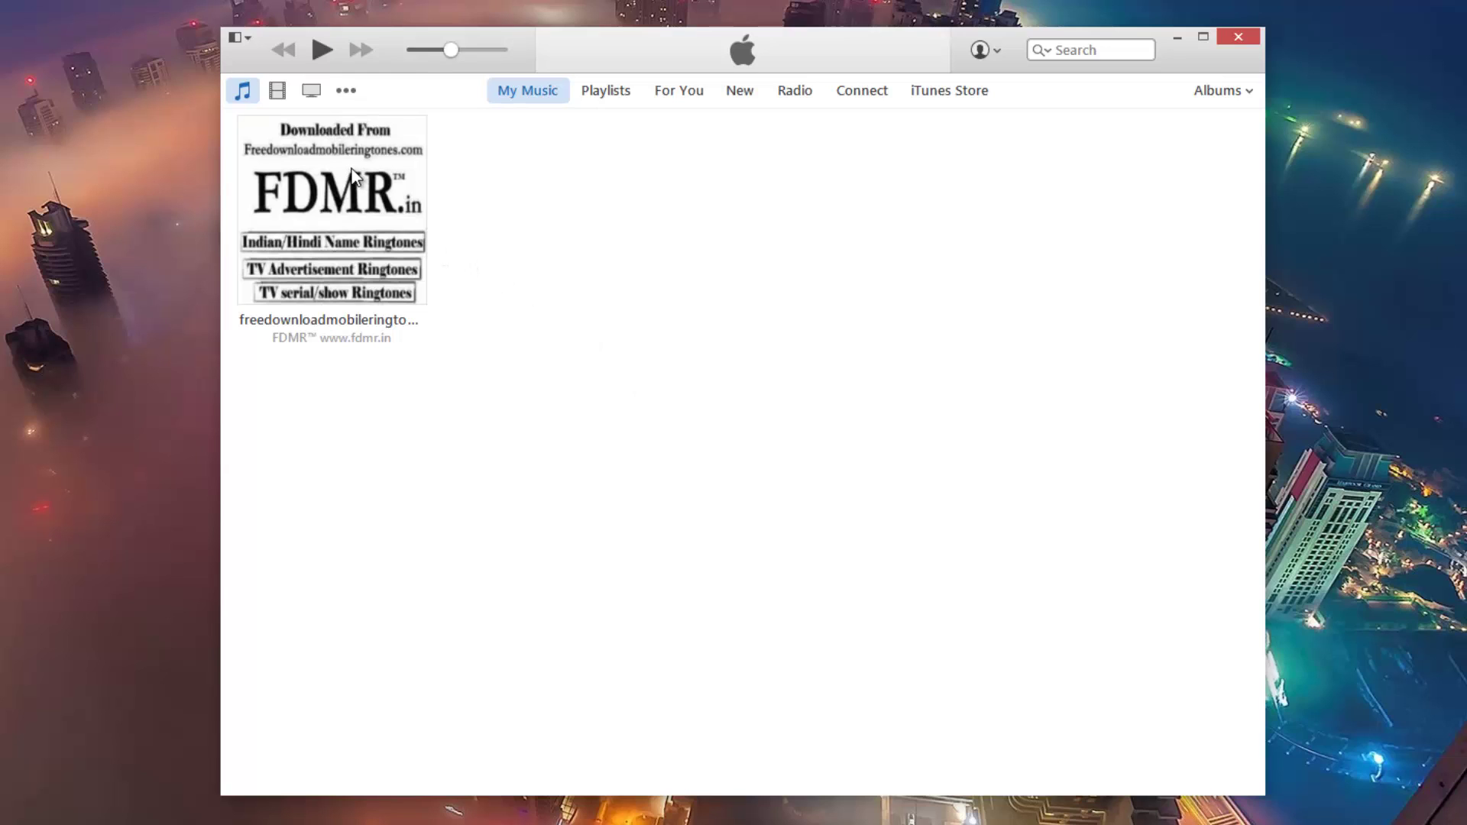
- Open iTunes Edit > Preferences from the menu bar and view the General page
key(alt)
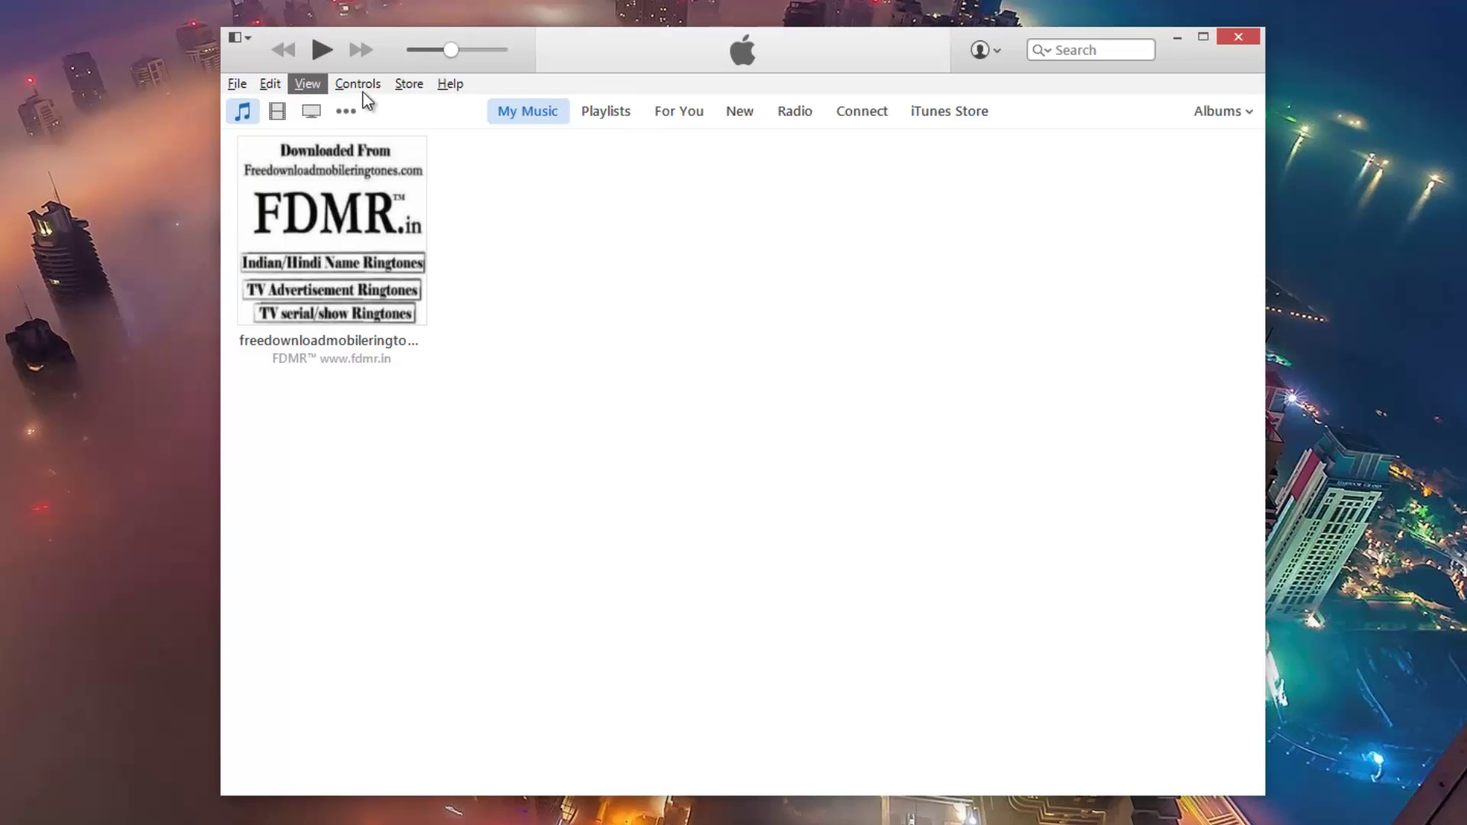
click(269, 87)
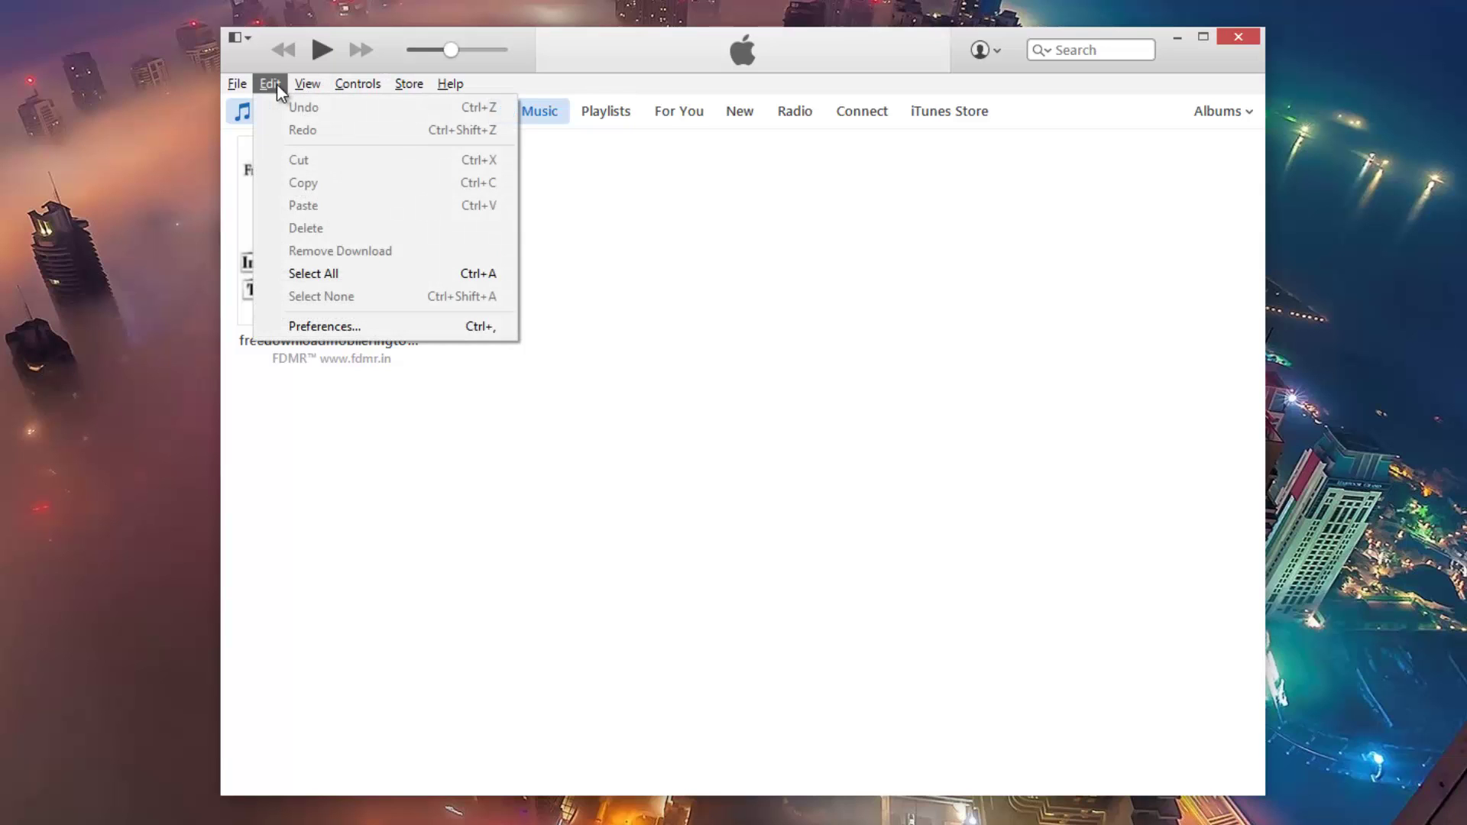
click(394, 330)
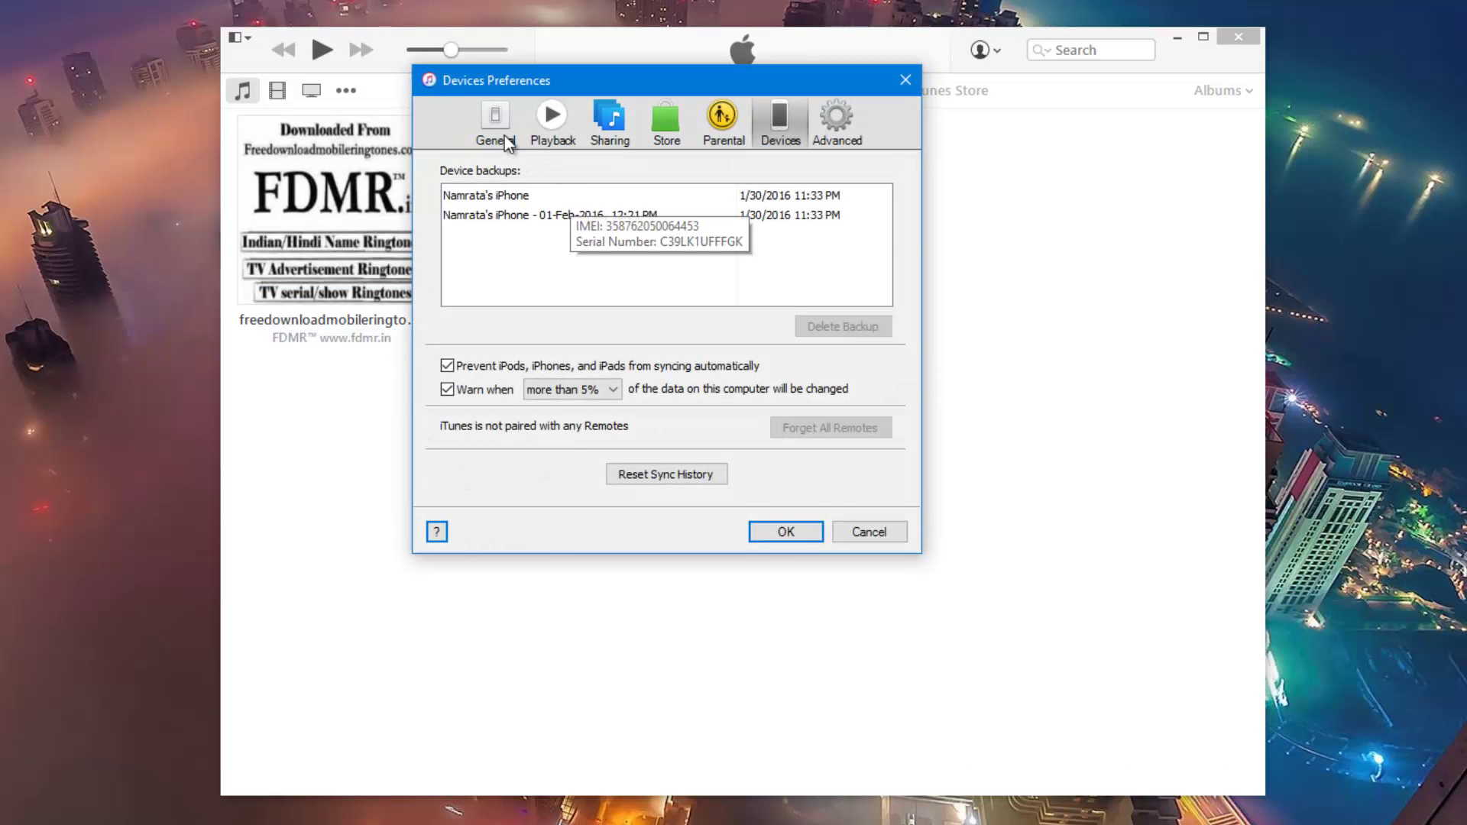
click(504, 142)
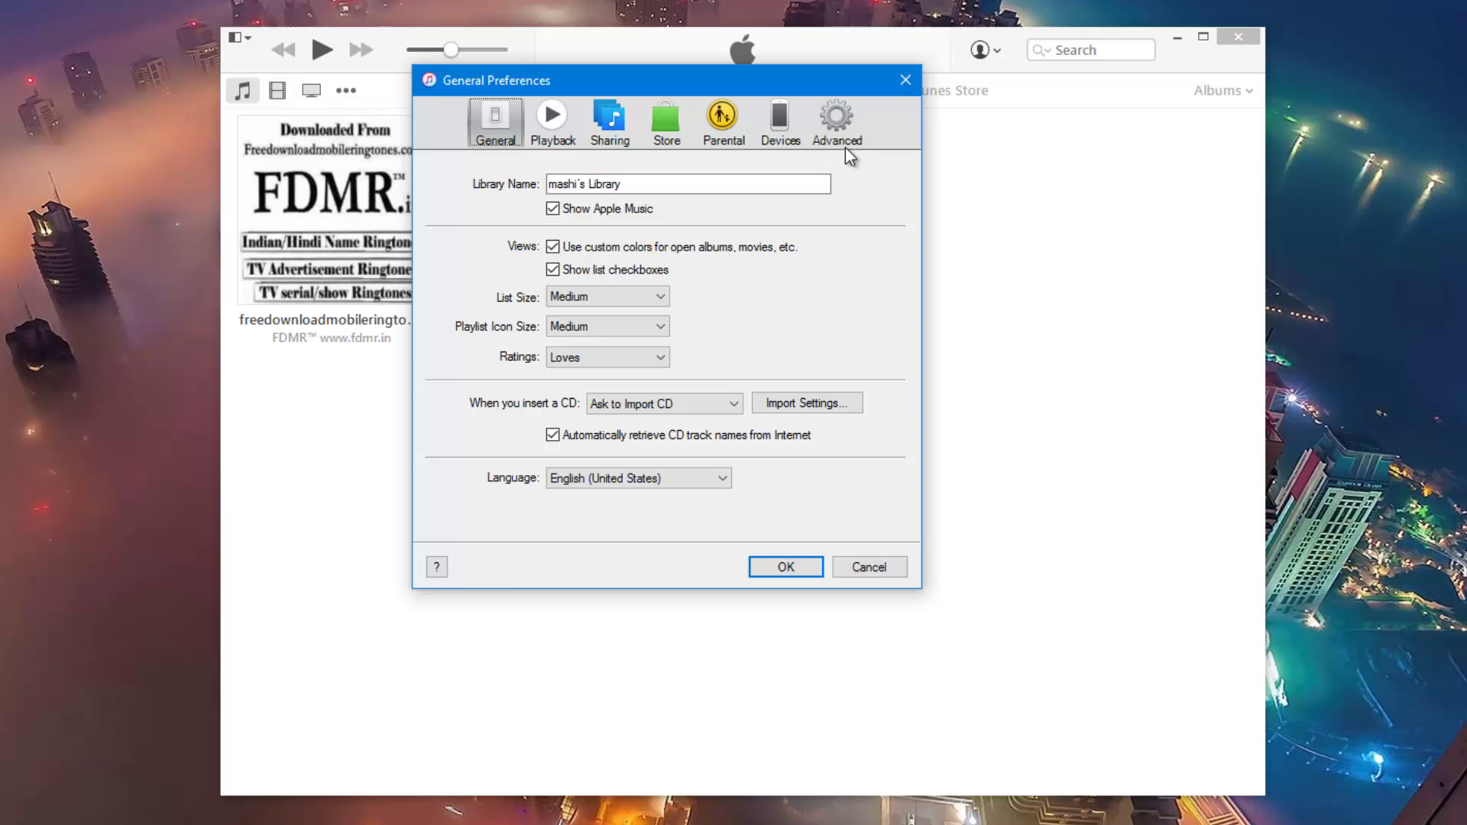
- Show the Devices backups list and reveal the iPhone backup's IMEI and serial number
click(776, 129)
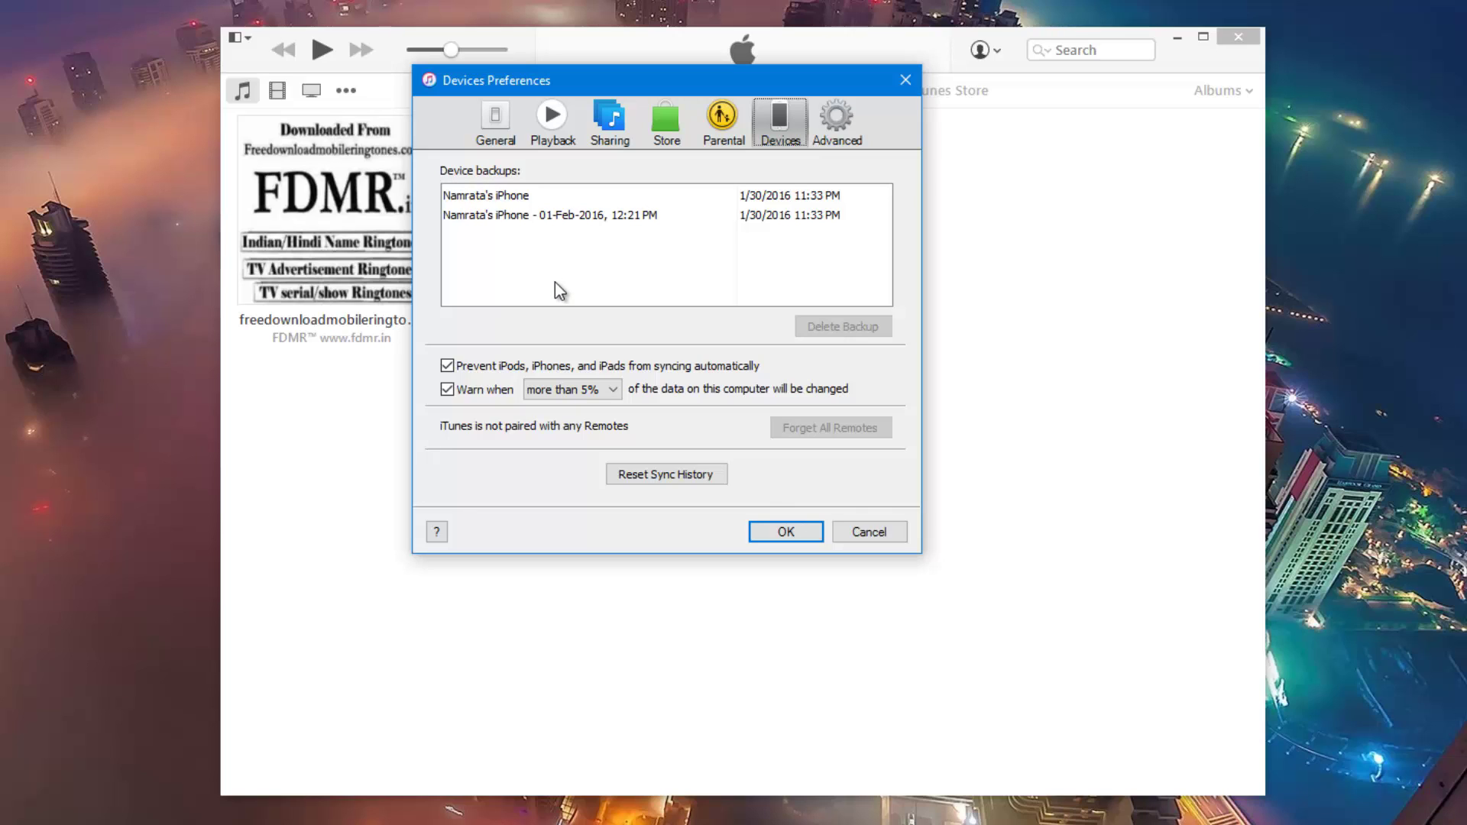
mouse_move(555, 226)
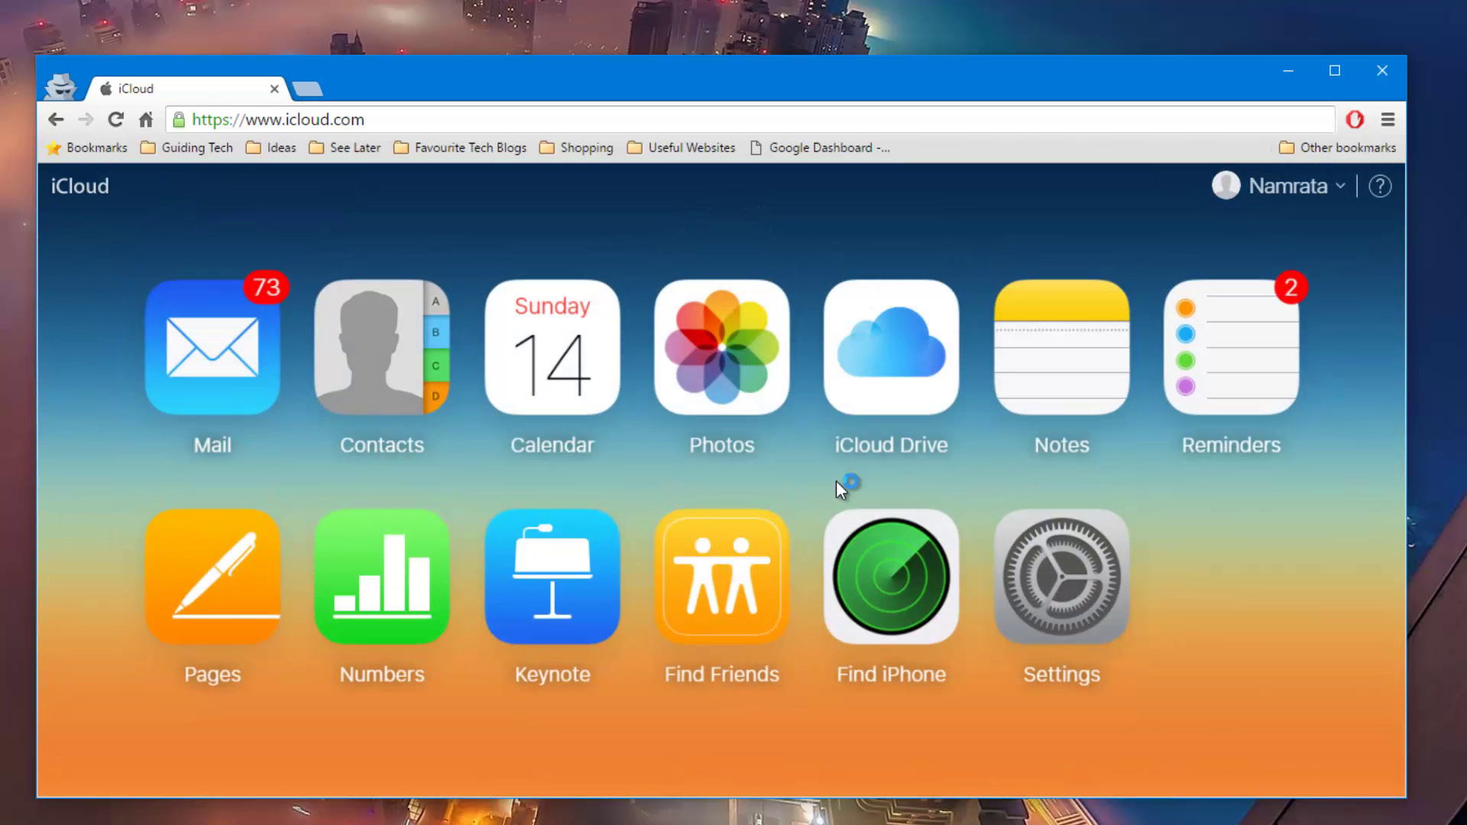
- Reload icloud.com and launch Find iPhone to load the devices map
key(F5)
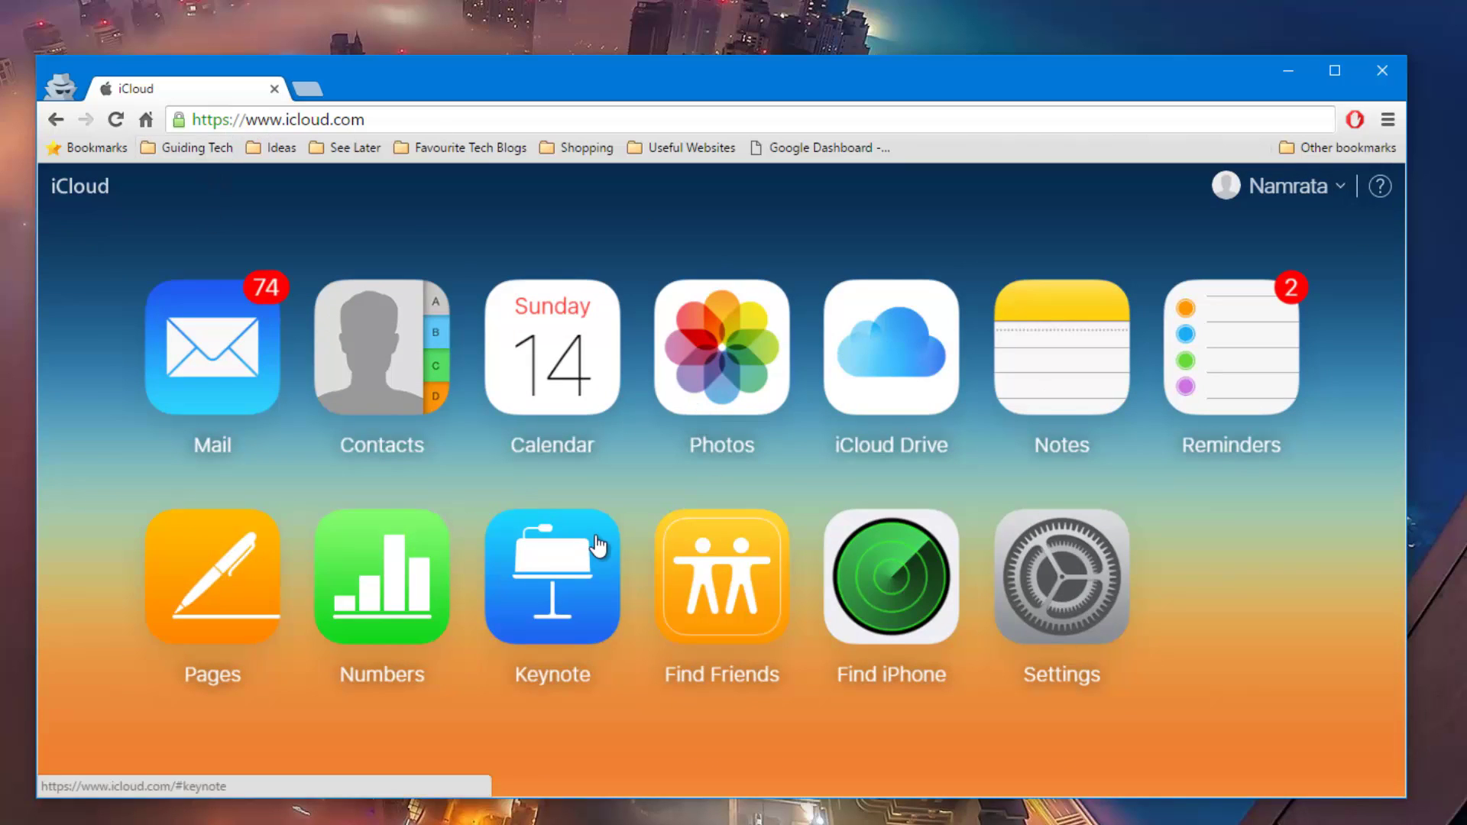
click(873, 599)
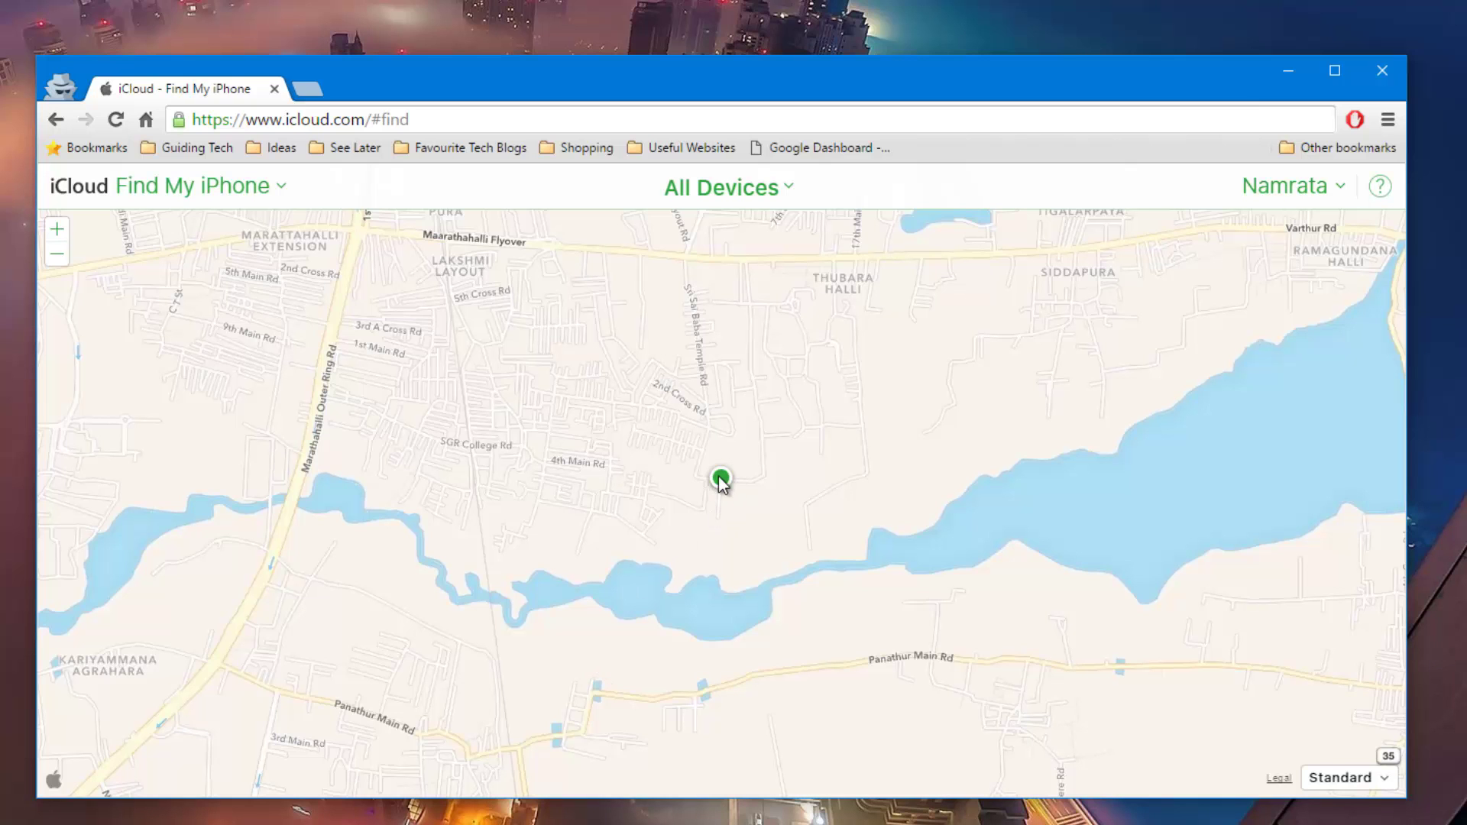
- Select the iPhone's green map dot and open its info panel with sound, Lost Mode and erase
click(720, 479)
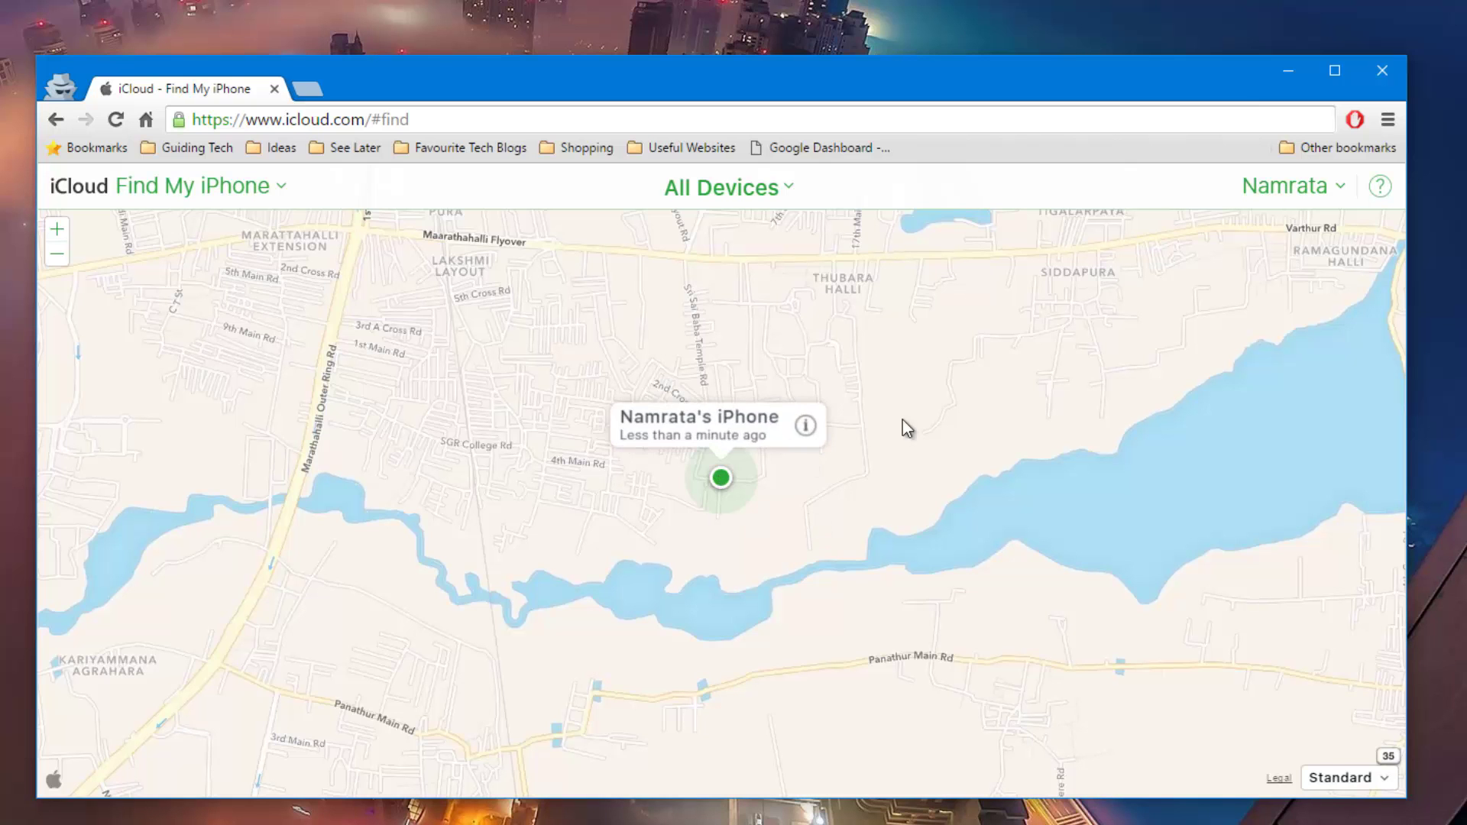
click(804, 426)
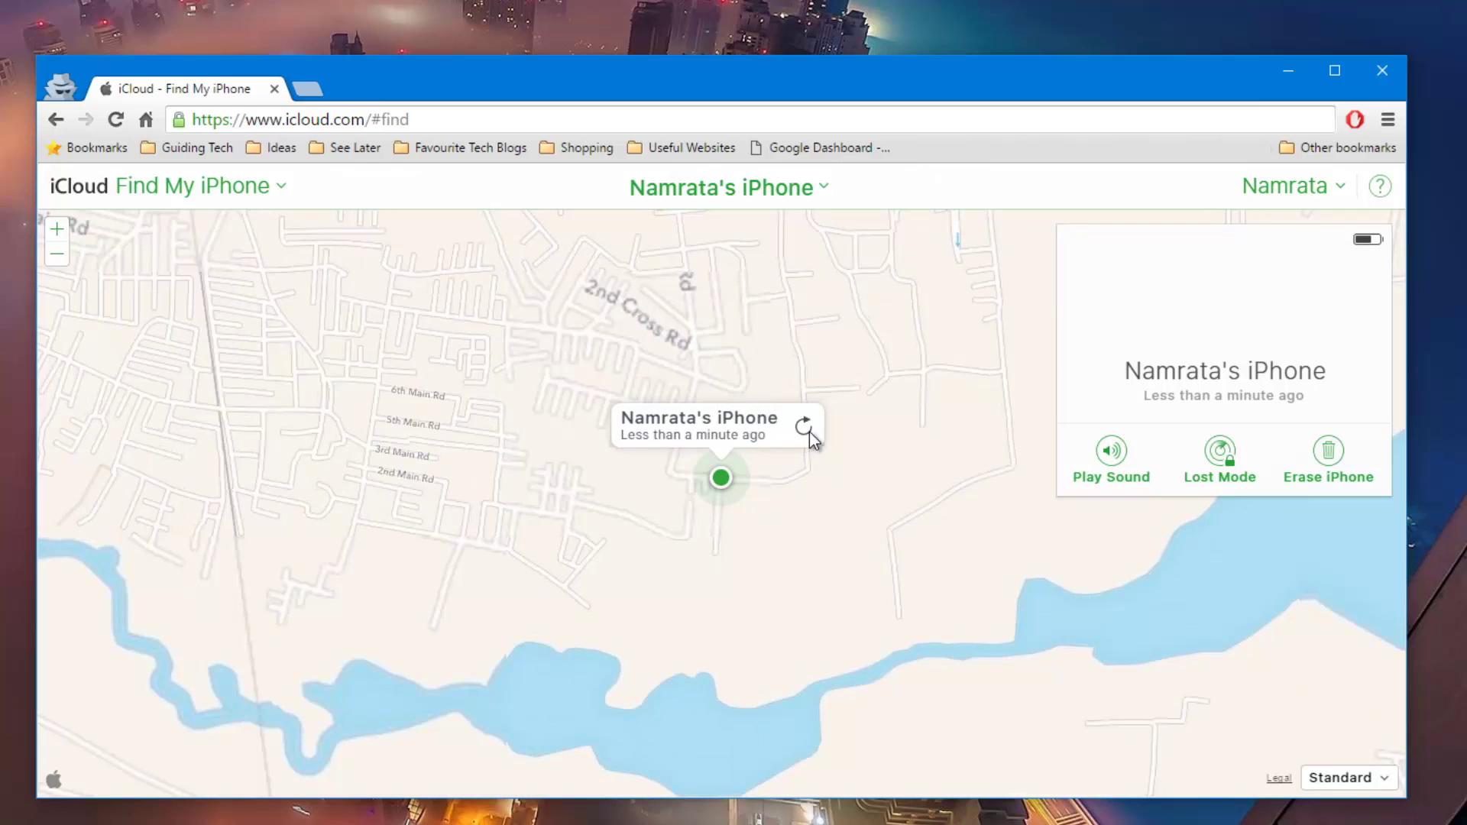